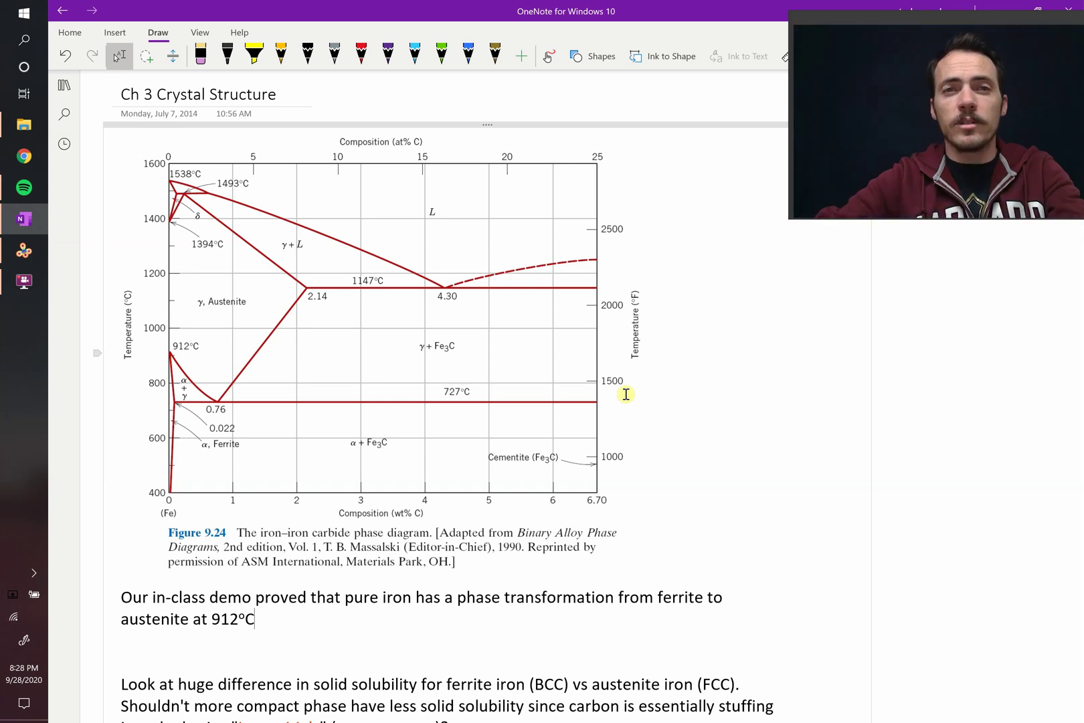
- Circle the ferrite temperature range and the α Ferrite label in light-blue ink
left_click(415, 56)
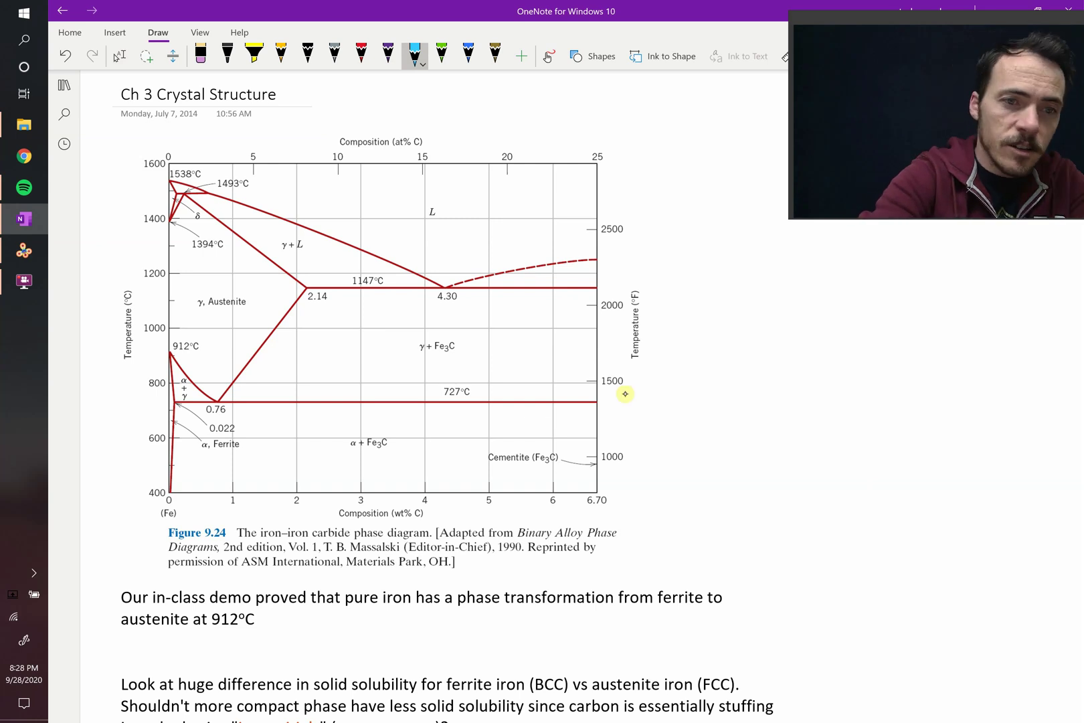
mouse_move(170, 356)
left_mouse_down()
mouse_move(167, 462)
mouse_move(161, 364)
left_mouse_up()
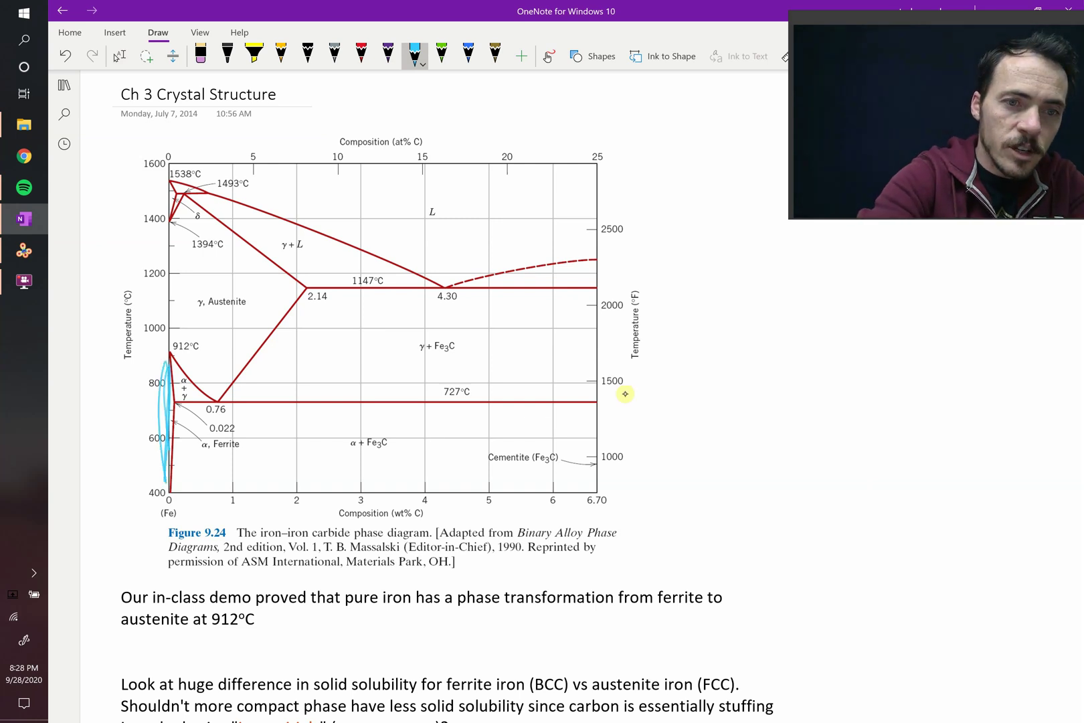
mouse_move(253, 435)
left_mouse_down()
mouse_move(232, 429)
mouse_move(257, 444)
left_mouse_up()
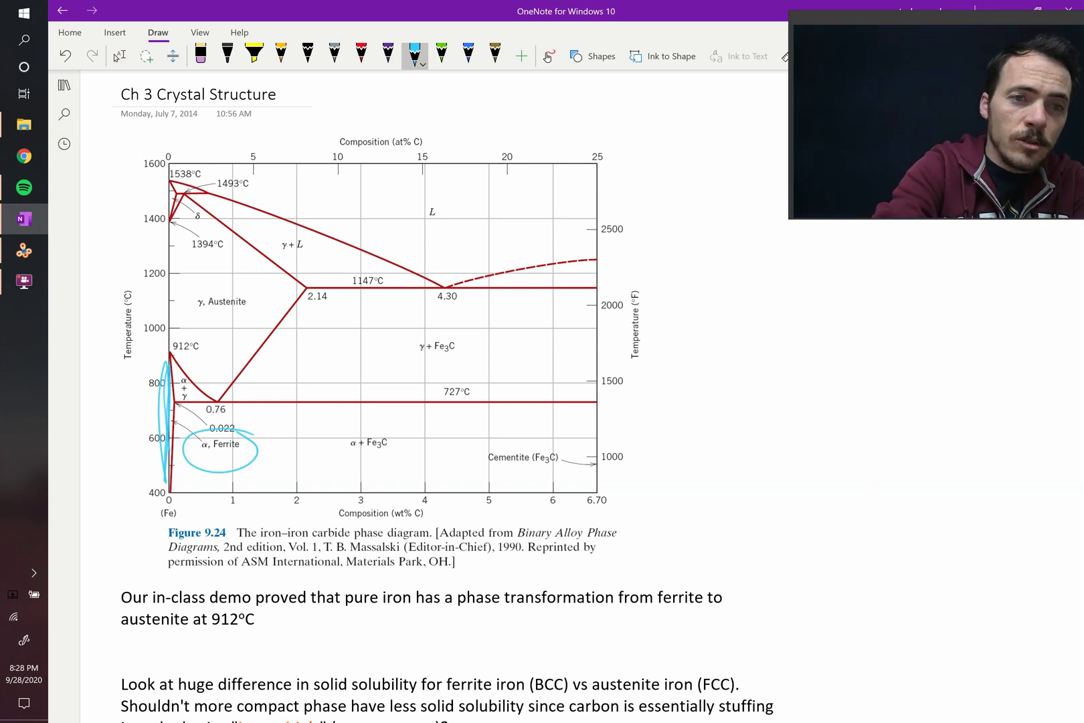
- Mark the austenite temperature range and circle the γ Austenite label in red ink
left_click(362, 53)
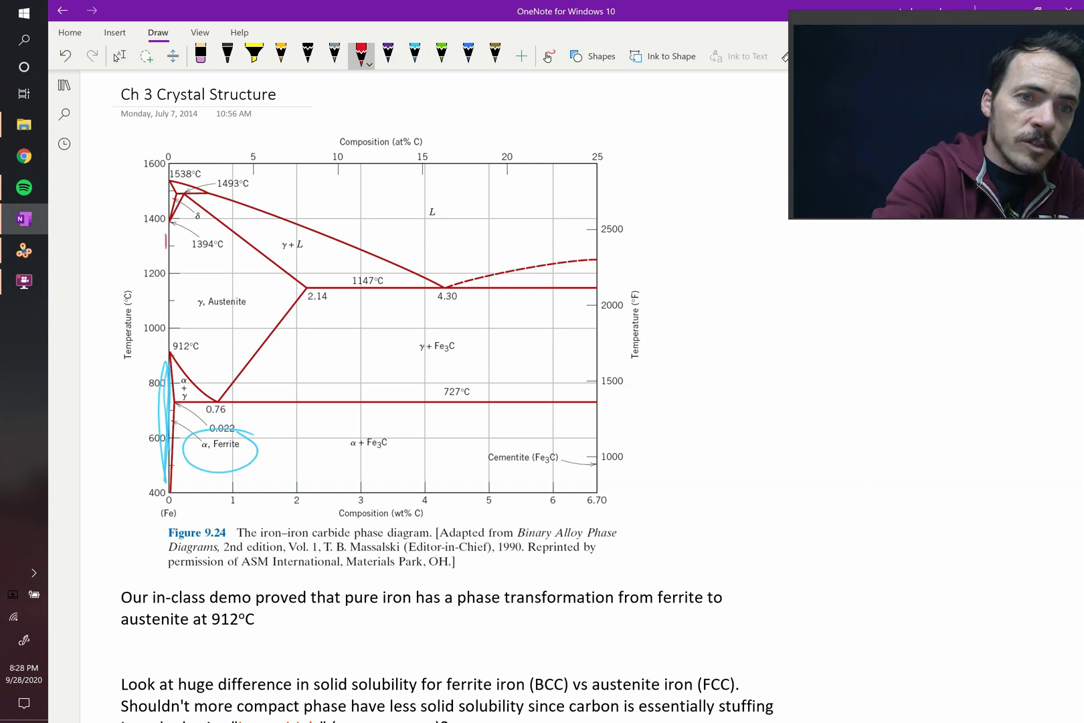
left_click_drag(166, 246, 163, 335)
left_click_drag(234, 277, 241, 277)
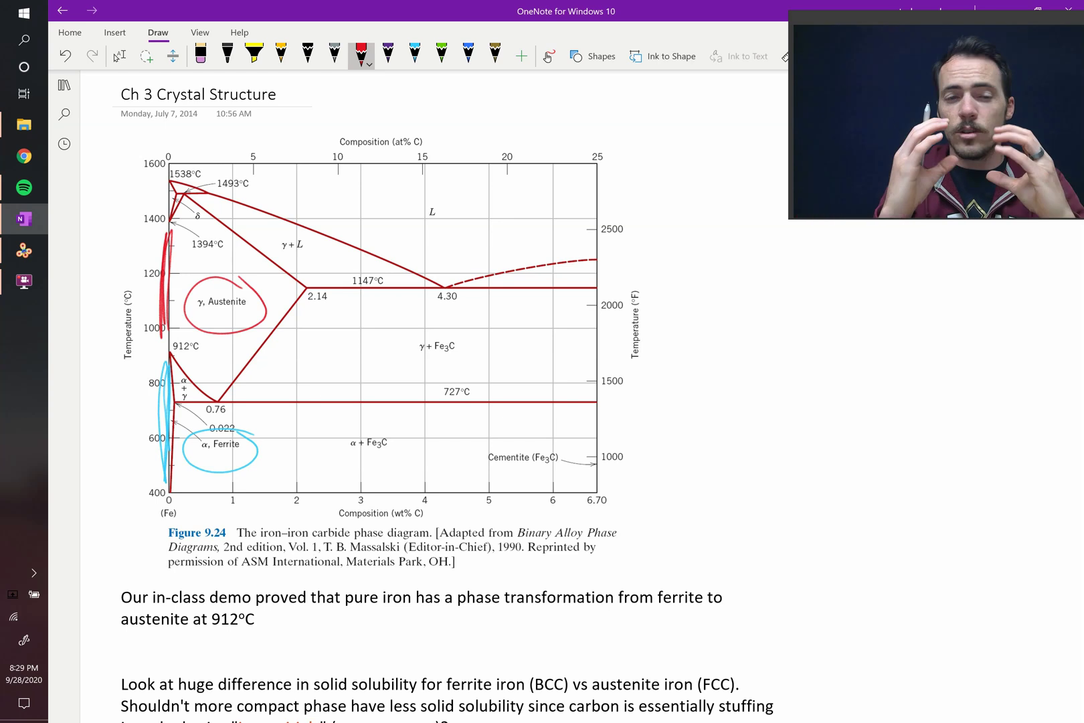
- Handwrite α → γ in red to the right of the diagram
mouse_move(705, 364)
left_mouse_down()
mouse_move(700, 400)
mouse_move(717, 406)
mouse_move(795, 383)
left_mouse_up()
mouse_move(768, 372)
left_mouse_down()
mouse_move(800, 384)
mouse_move(774, 397)
left_mouse_up()
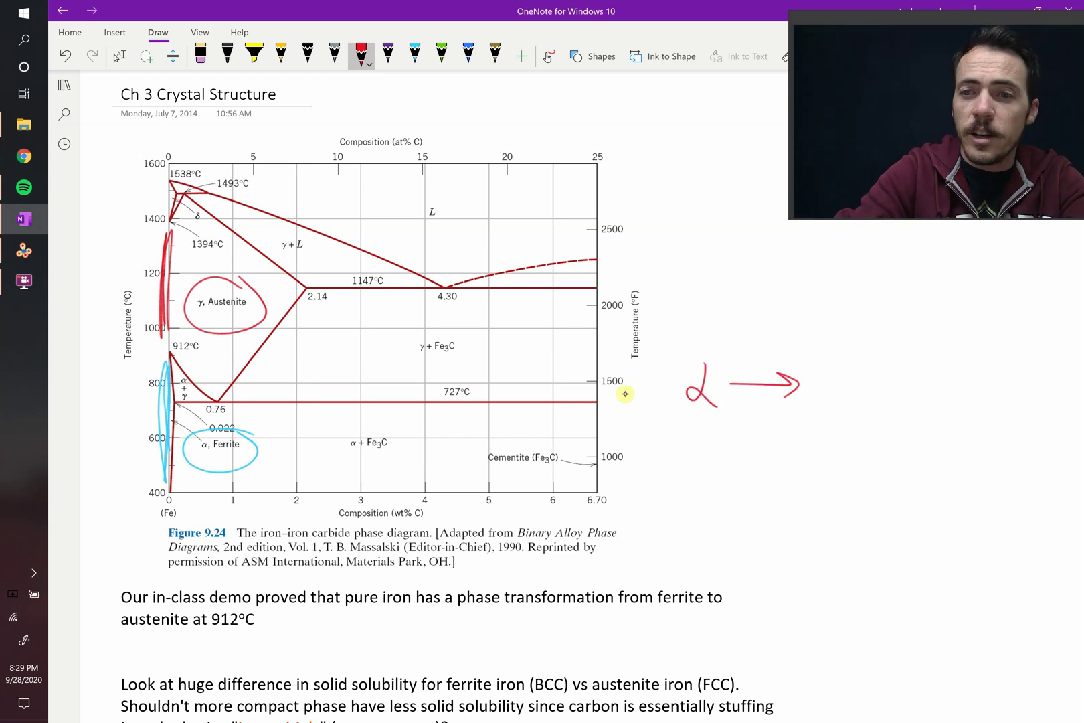
mouse_move(838, 365)
left_mouse_down()
mouse_move(849, 393)
mouse_move(868, 369)
left_mouse_up()
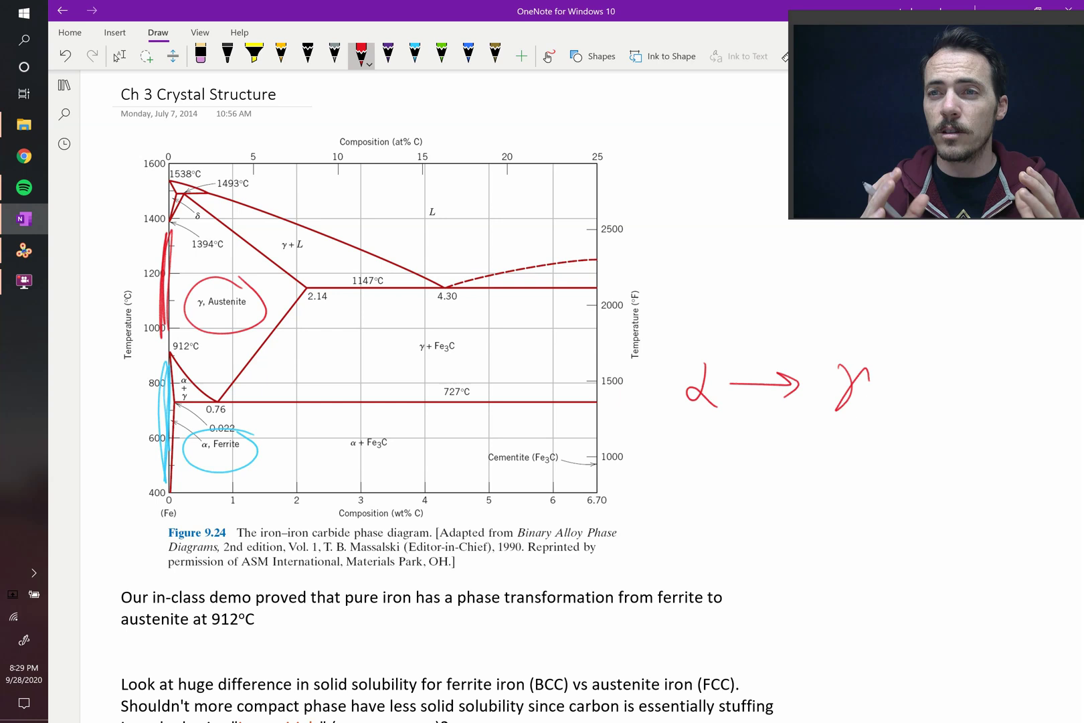
- Write BCC beneath α and FCC beneath γ in red ink
left_click_drag(661, 439, 662, 468)
mouse_move(658, 442)
left_mouse_down()
mouse_move(676, 458)
mouse_move(692, 436)
mouse_move(693, 468)
left_mouse_up()
mouse_move(716, 436)
left_mouse_down()
mouse_move(711, 459)
mouse_move(728, 460)
left_mouse_up()
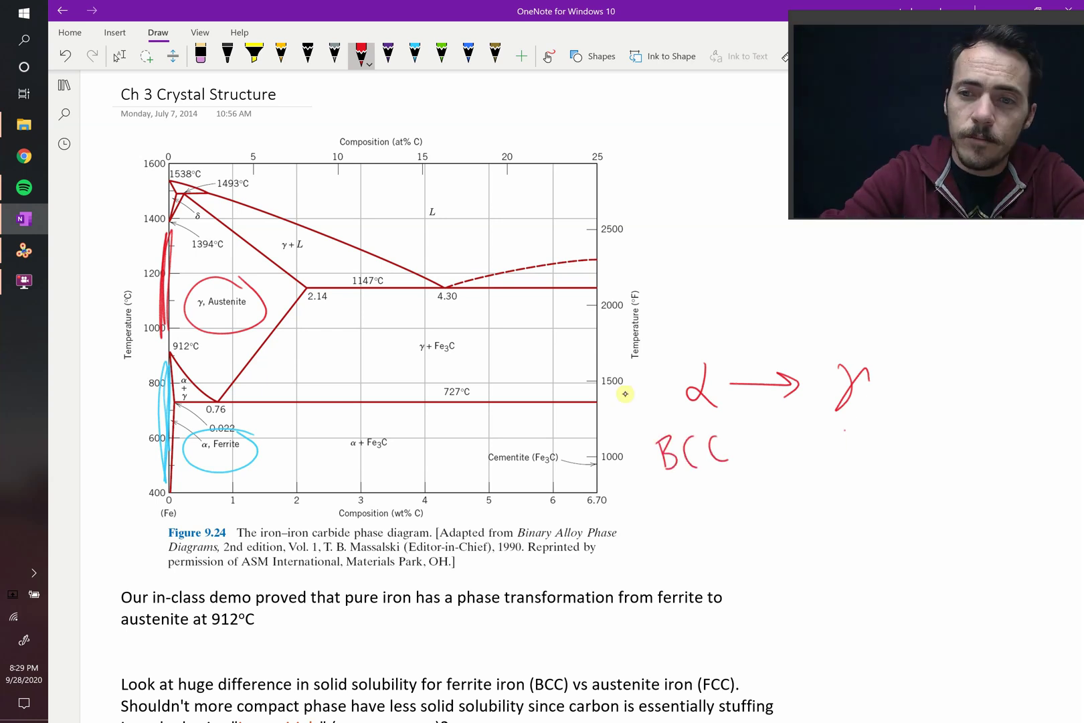
left_click_drag(847, 431, 845, 464)
mouse_move(836, 431)
left_mouse_down()
mouse_move(858, 423)
mouse_move(858, 441)
mouse_move(894, 455)
left_mouse_up()
mouse_move(904, 425)
left_mouse_down()
mouse_move(915, 423)
mouse_move(930, 458)
left_mouse_up()
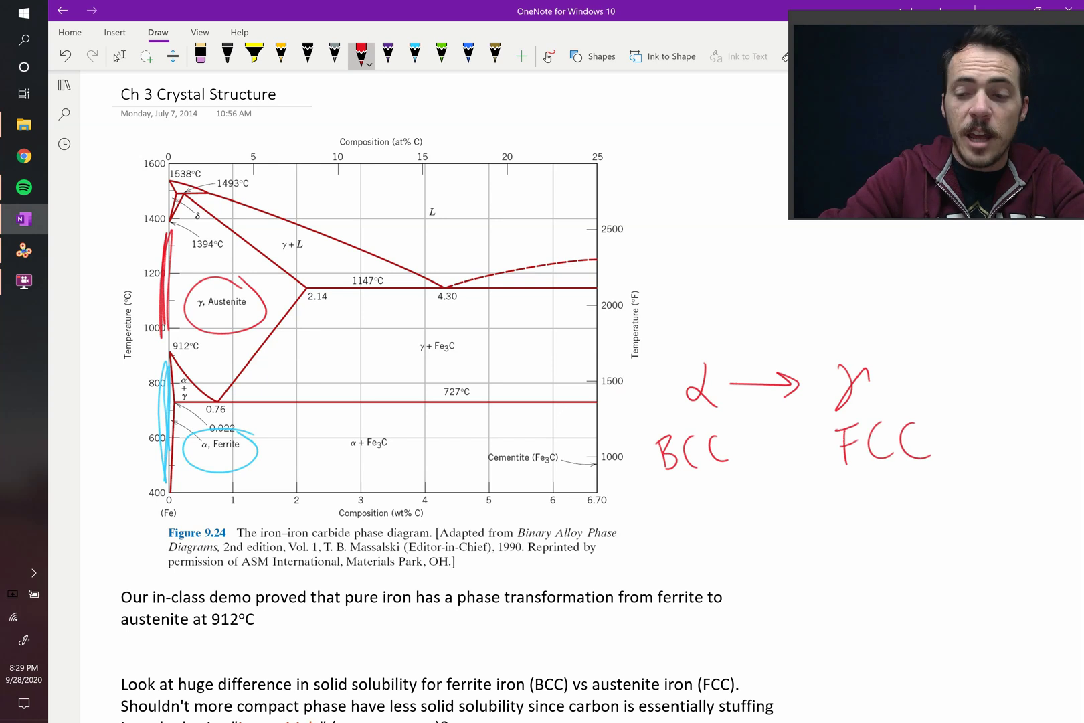
left_click(119, 55)
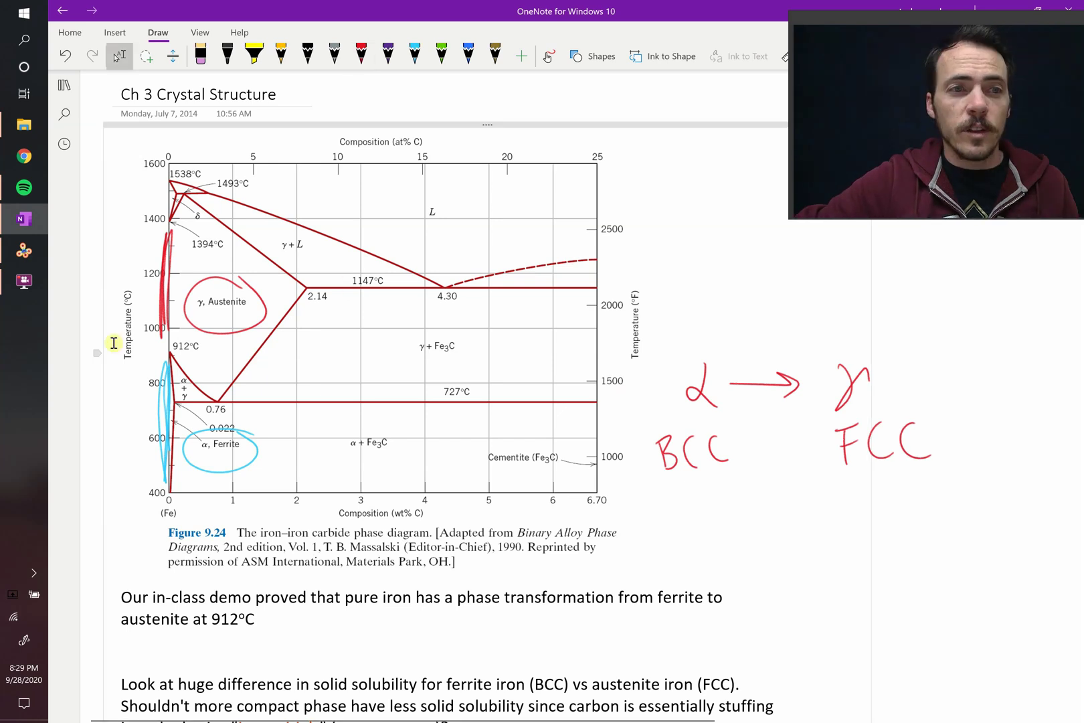
- Bring VESTA forward and rotate the BCC Cr.cif model to several angles
left_click(24, 257)
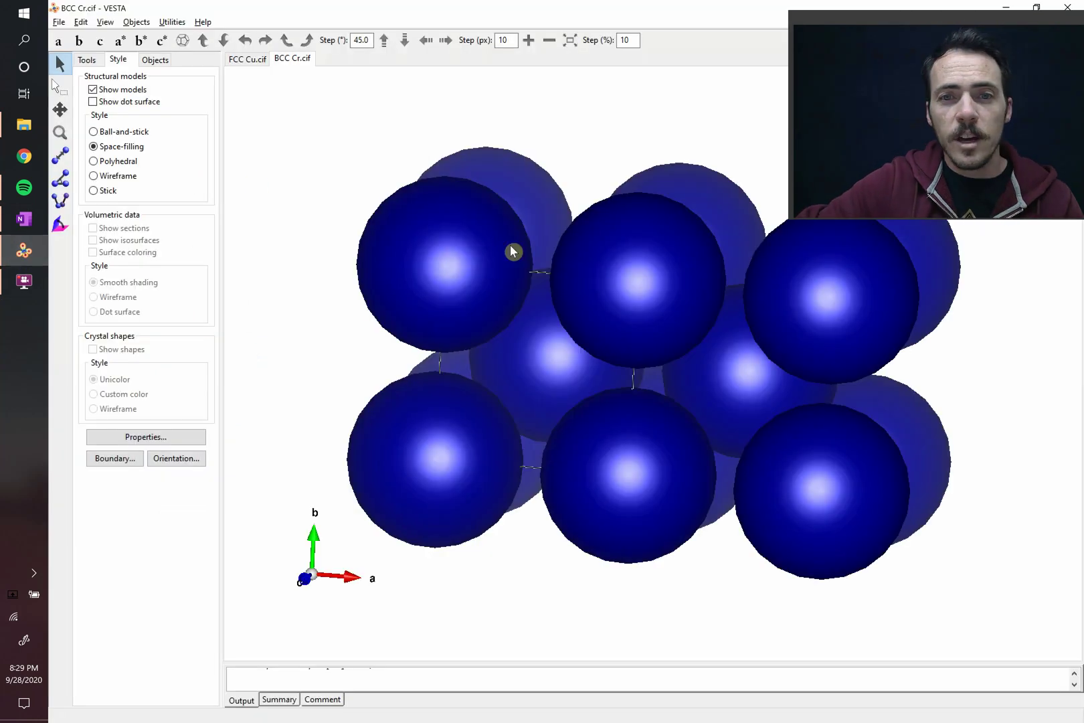
left_click_drag(561, 389, 486, 325)
left_click_drag(649, 377, 669, 222)
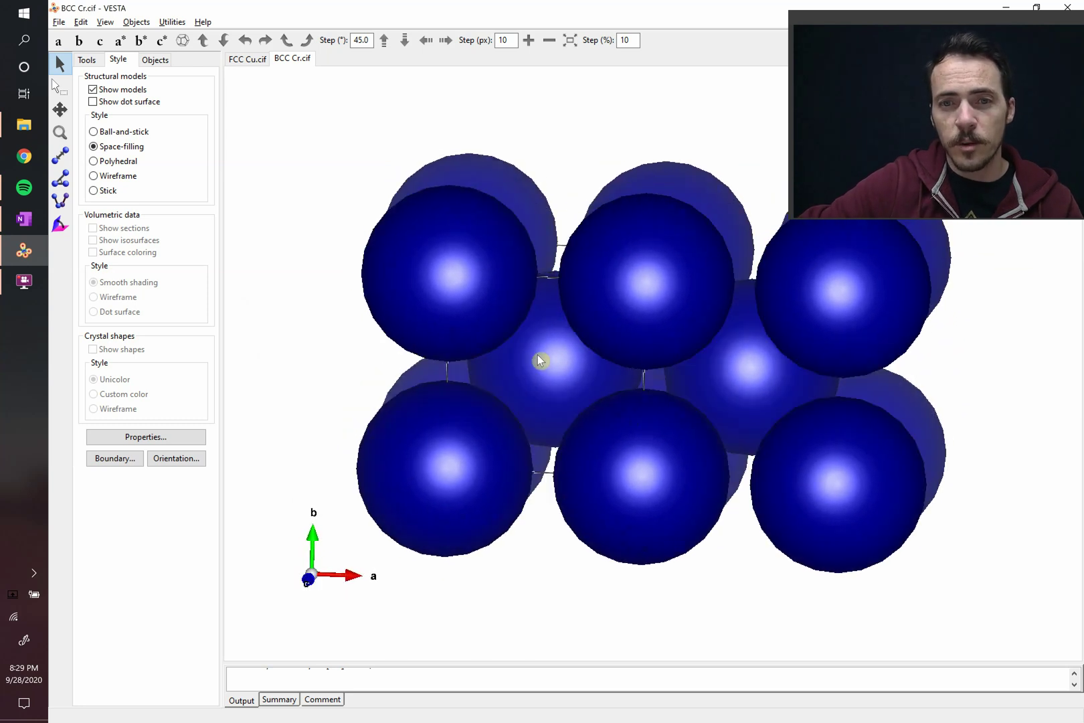
- Show the FCC Cu.cif model and turn it to a near-front view
left_click(242, 59)
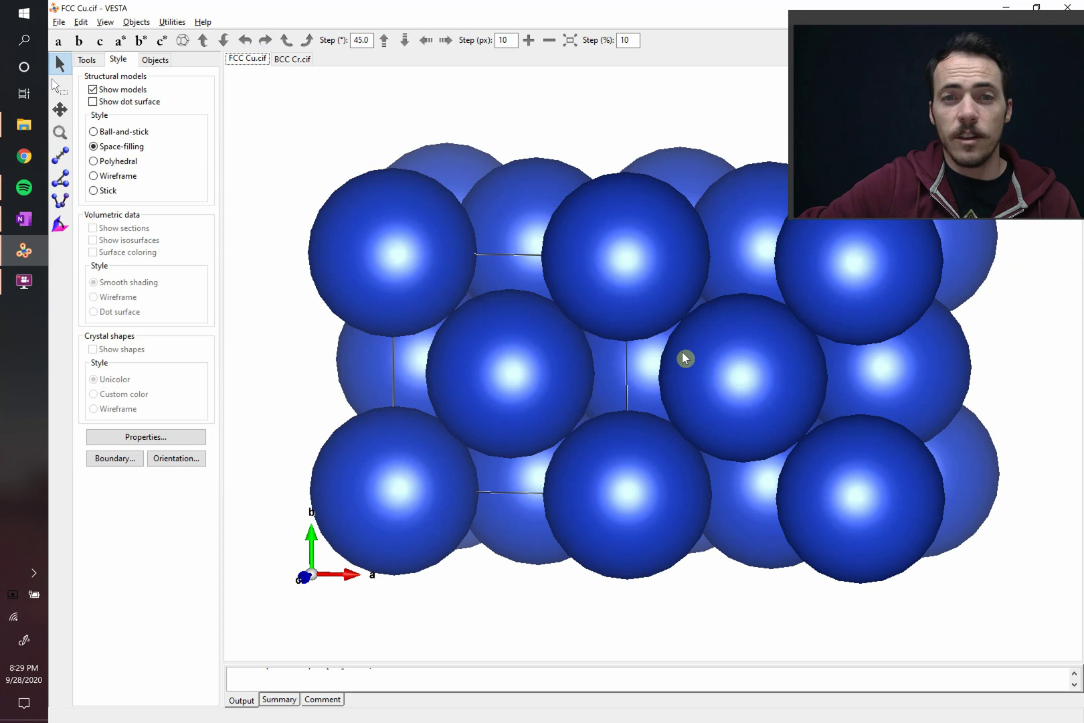
left_click_drag(541, 384, 431, 259)
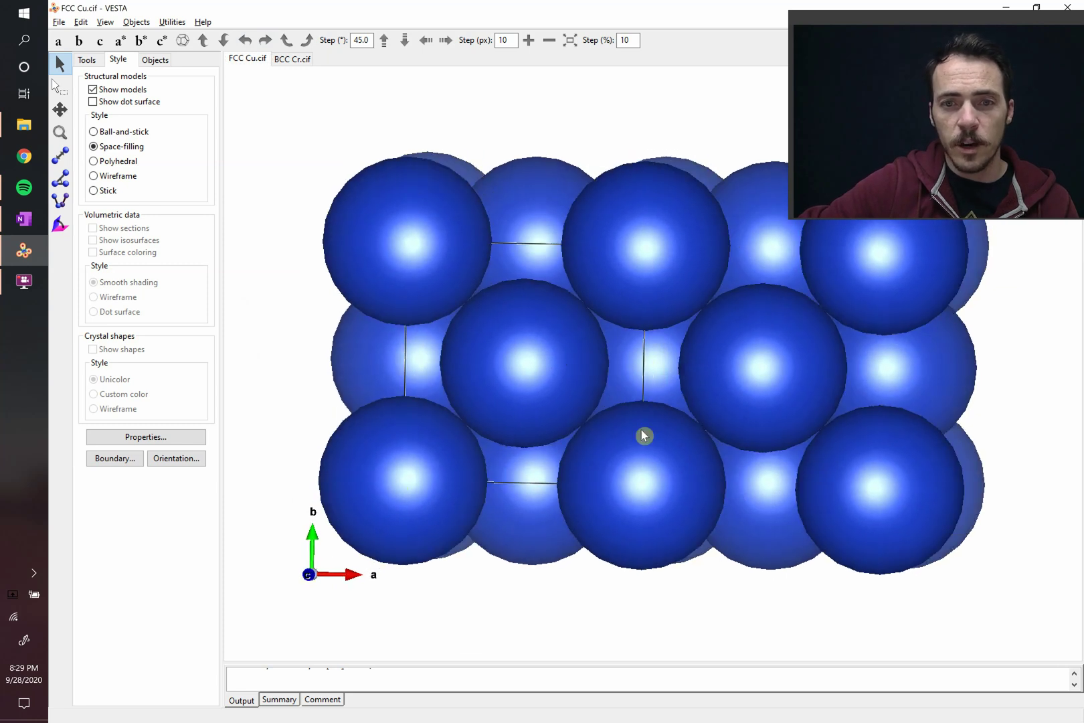
left_click_drag(680, 342, 798, 358)
left_click_drag(603, 300, 566, 366)
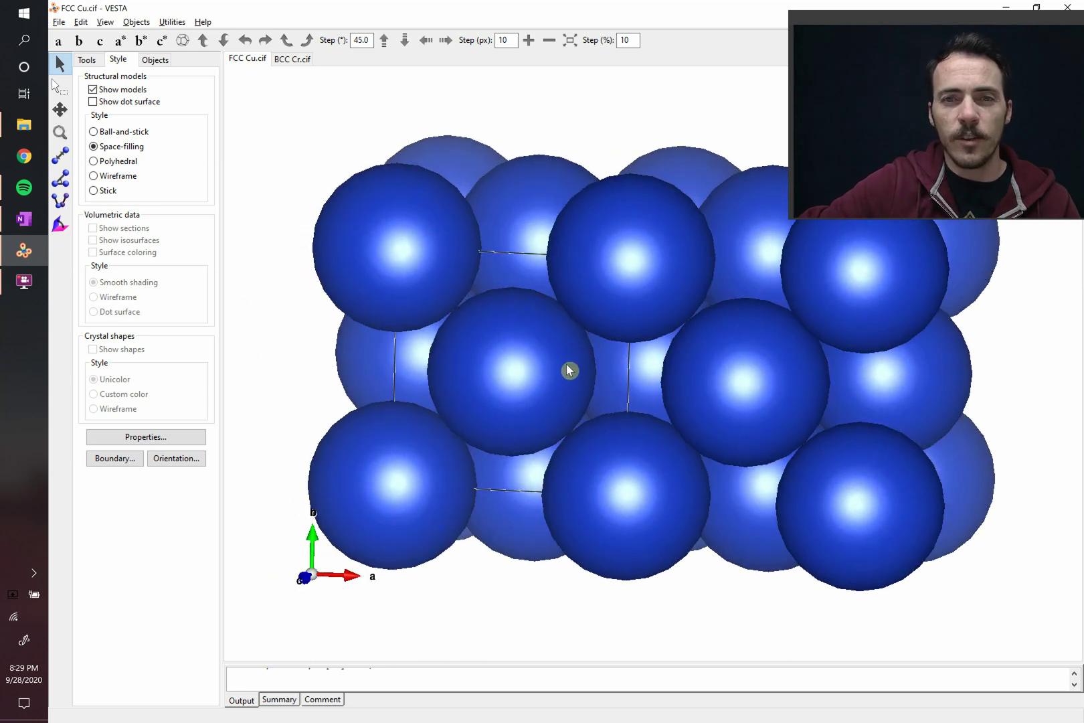
- Compare the BCC Cr and FCC Cu tabs in VESTA, then return to the OneNote diagram
key("alt+Tab")
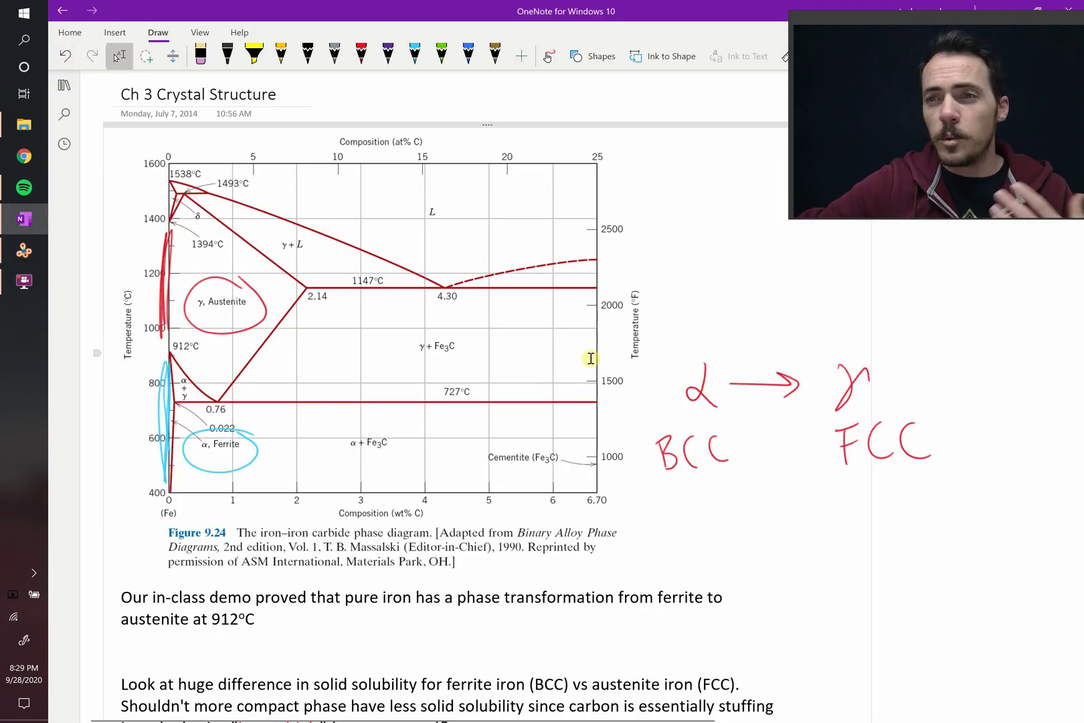
key("alt+Tab")
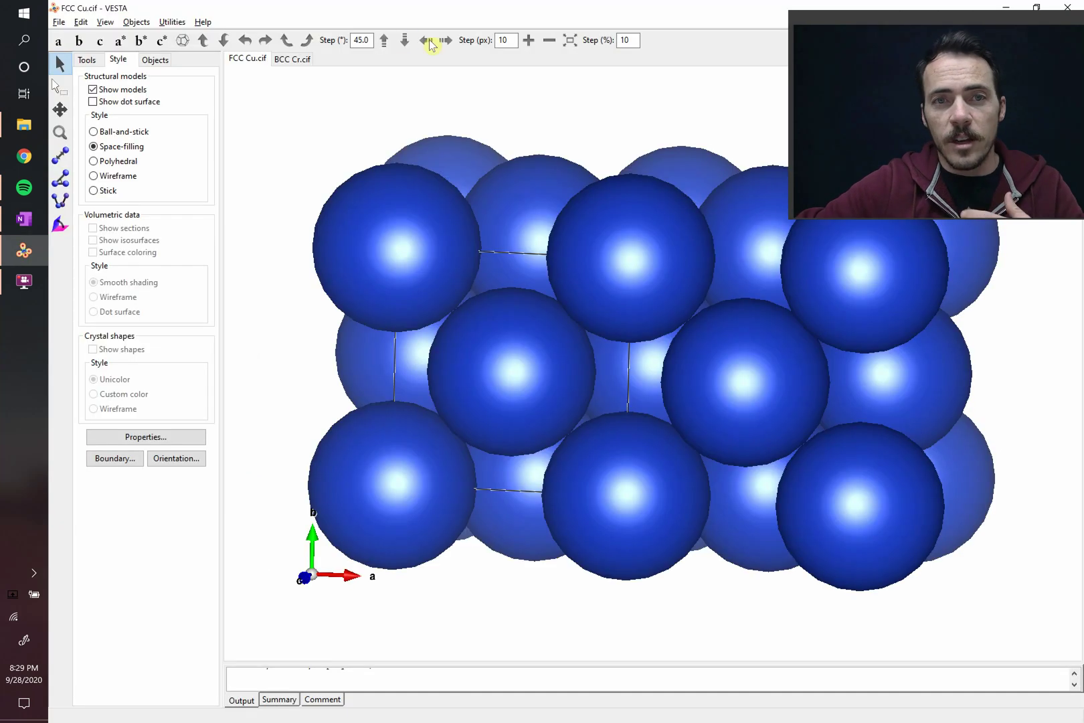
left_click(281, 62)
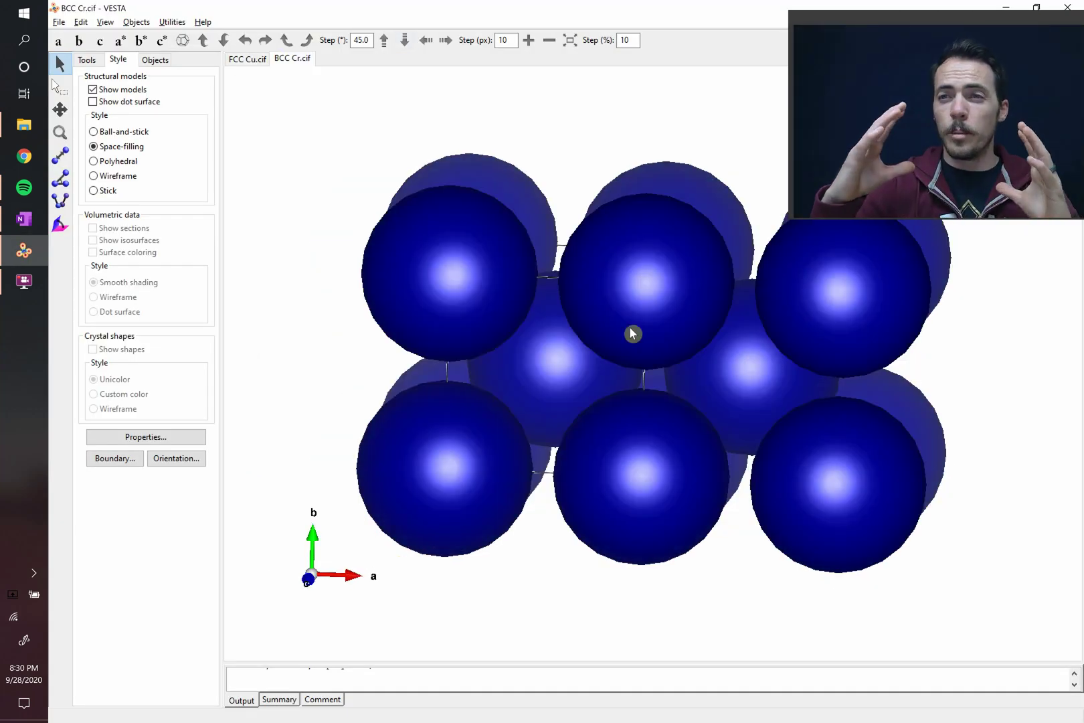
left_click(251, 62)
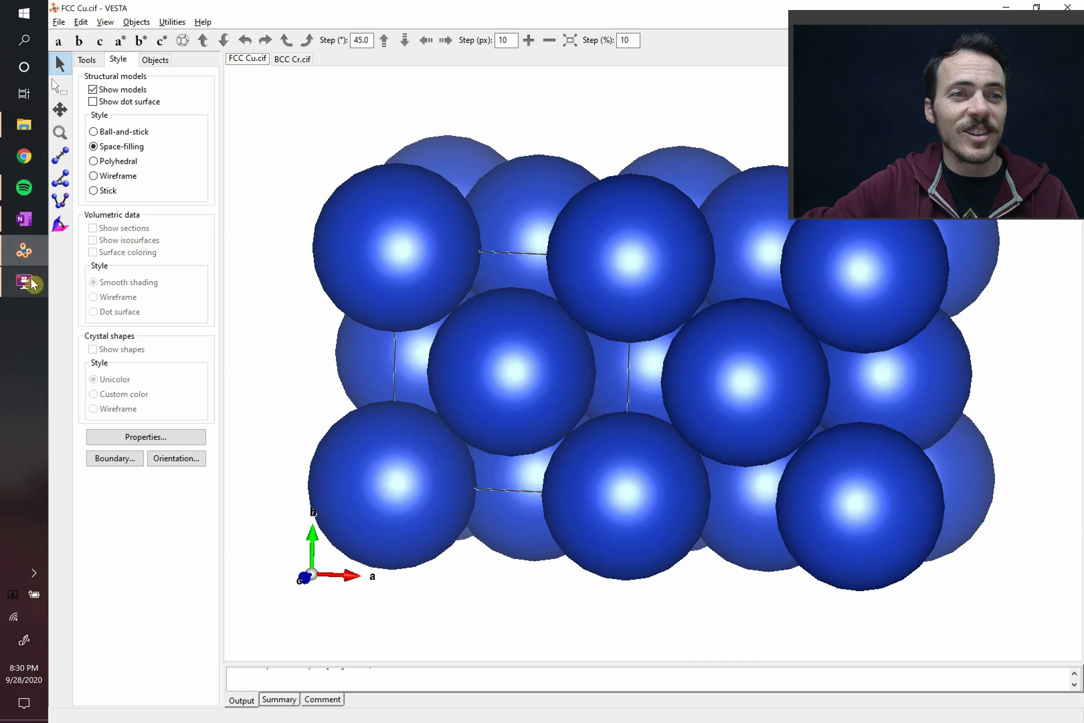
left_click(30, 226)
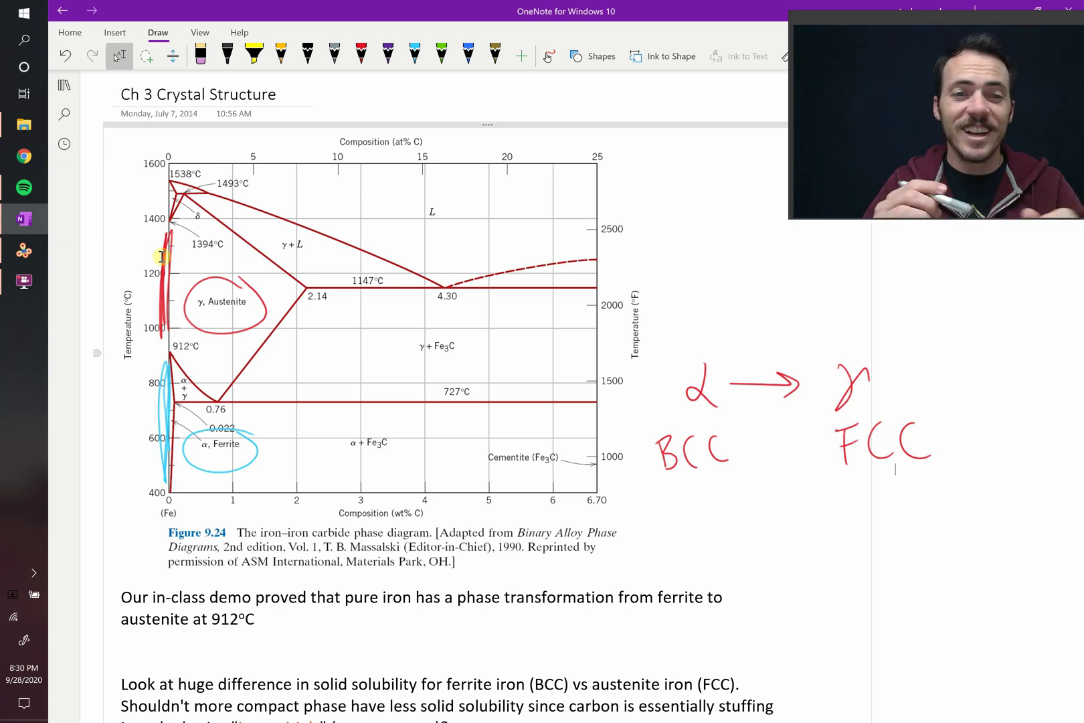
- Undo the red and blue ink, then draw a purple arrow pointing at 0.022 wt% C
key("ctrl+z")
key("ctrl+z")
key("ctrl+z")
key("ctrl+z")
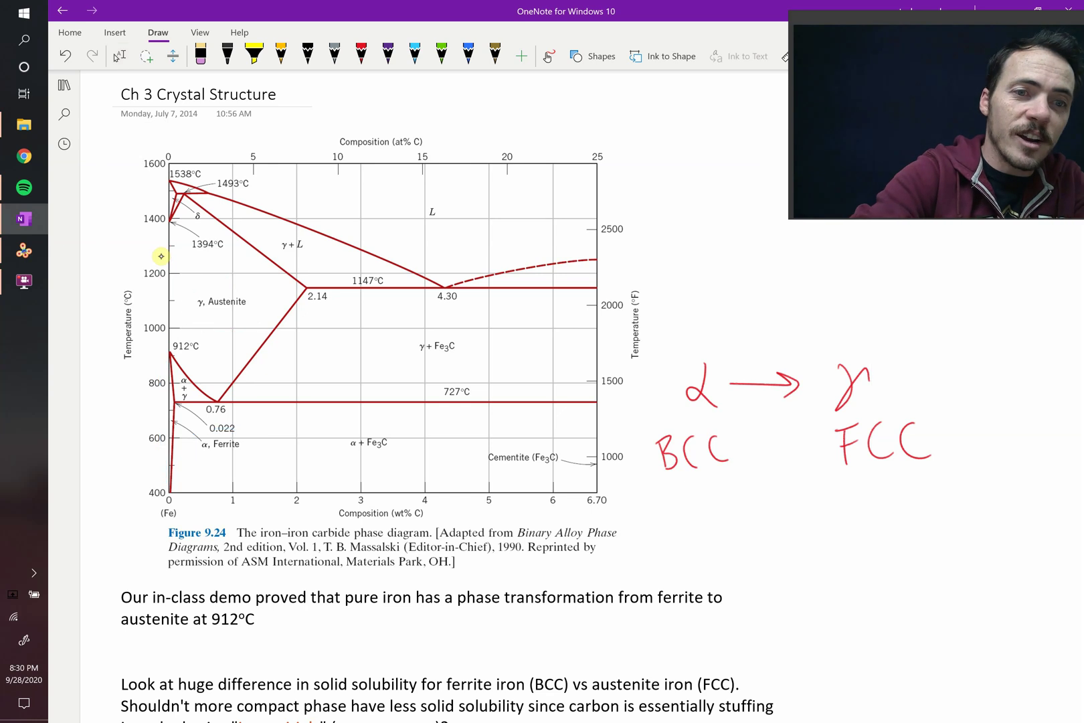
left_click(388, 54)
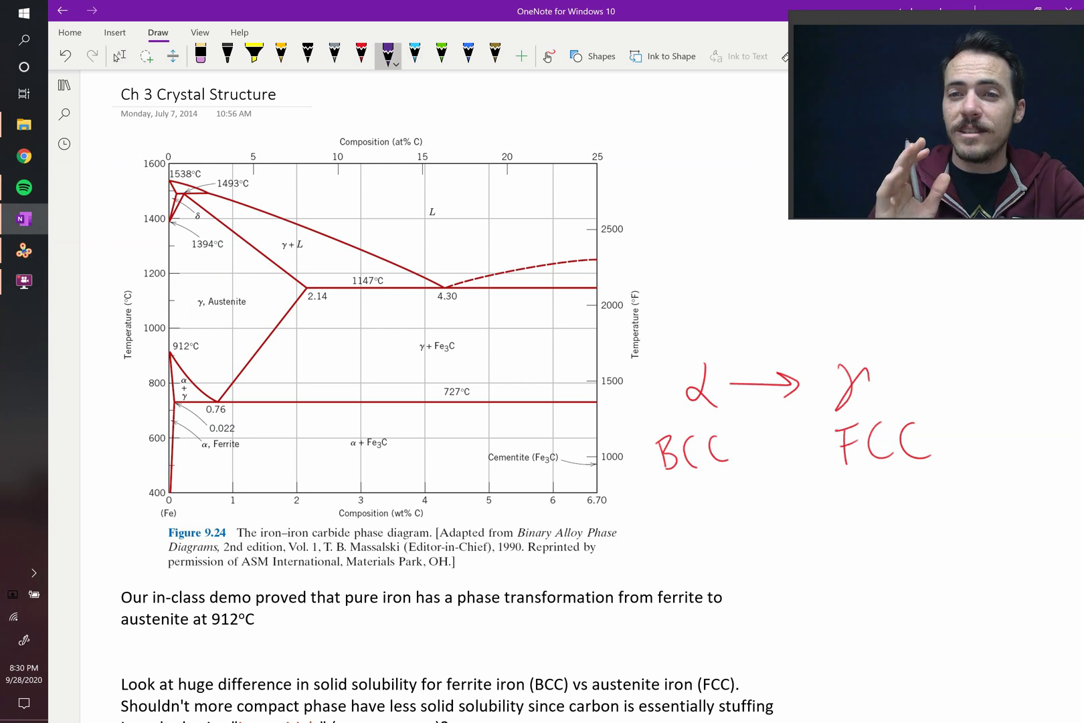
scroll(332, 448, "up", 1)
scroll(331, 448, "down", 1)
left_click_drag(179, 423, 205, 476)
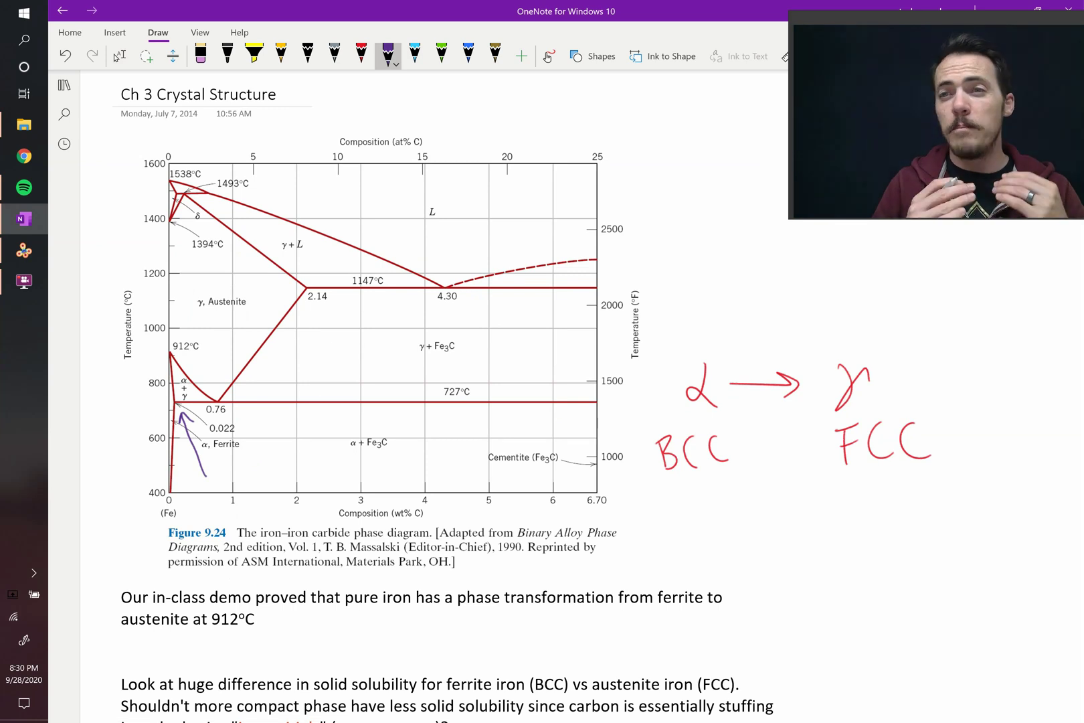
left_click(24, 250)
left_click(293, 59)
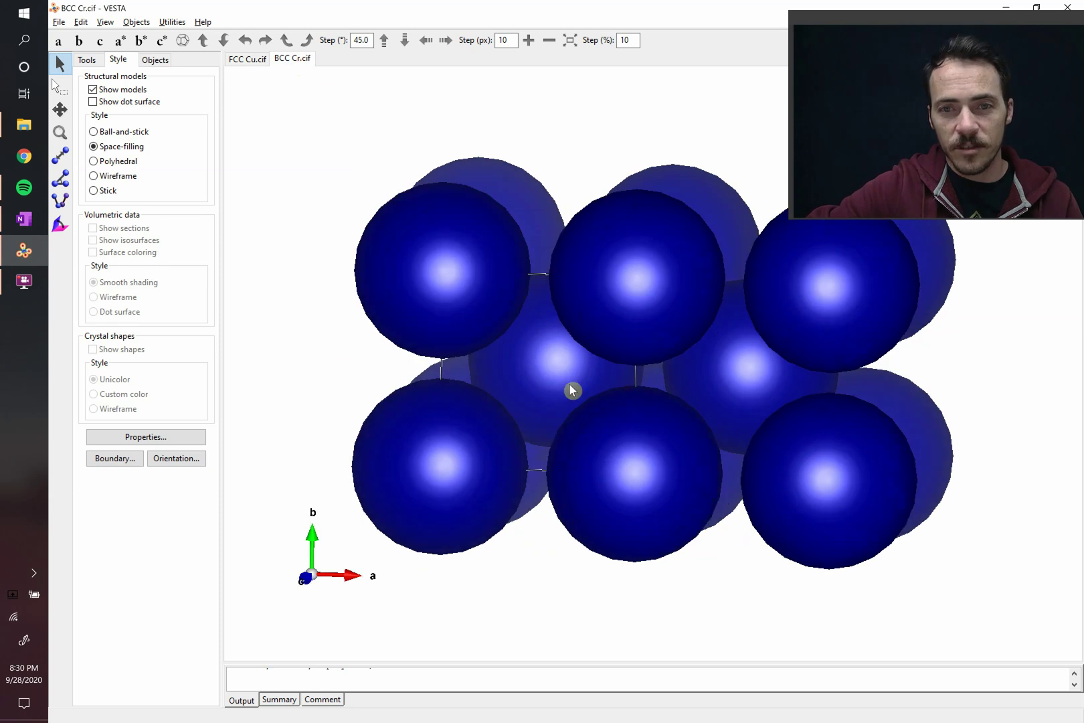
mouse_move(627, 376)
left_mouse_down()
mouse_move(660, 382)
mouse_move(630, 387)
left_mouse_up()
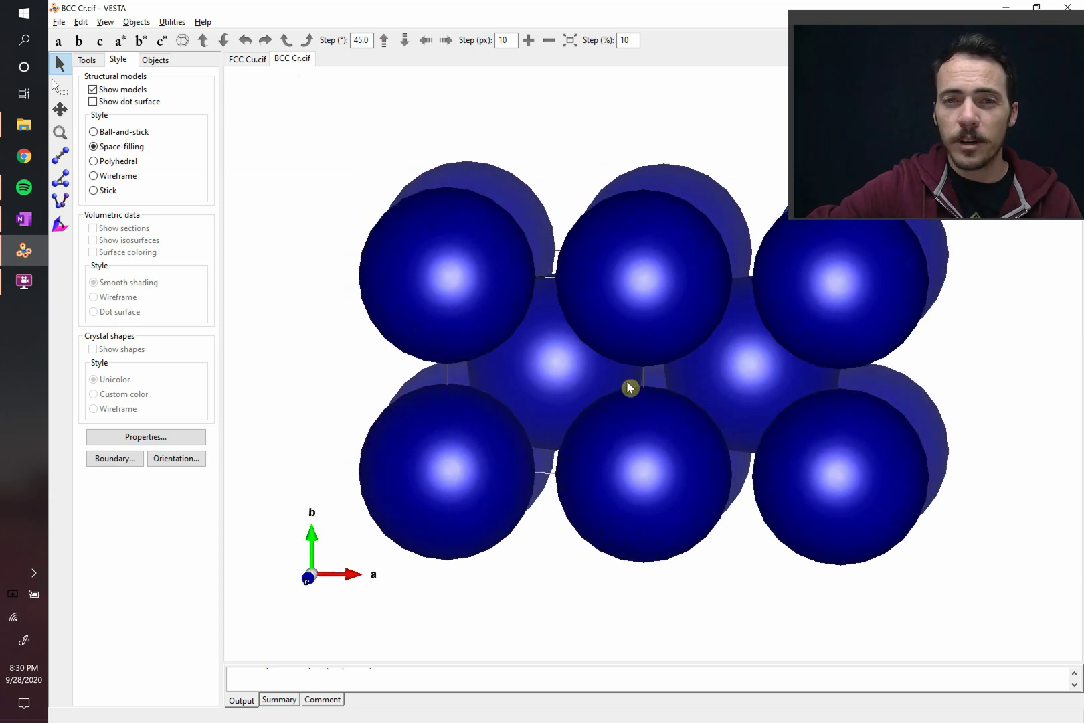
left_click(26, 214)
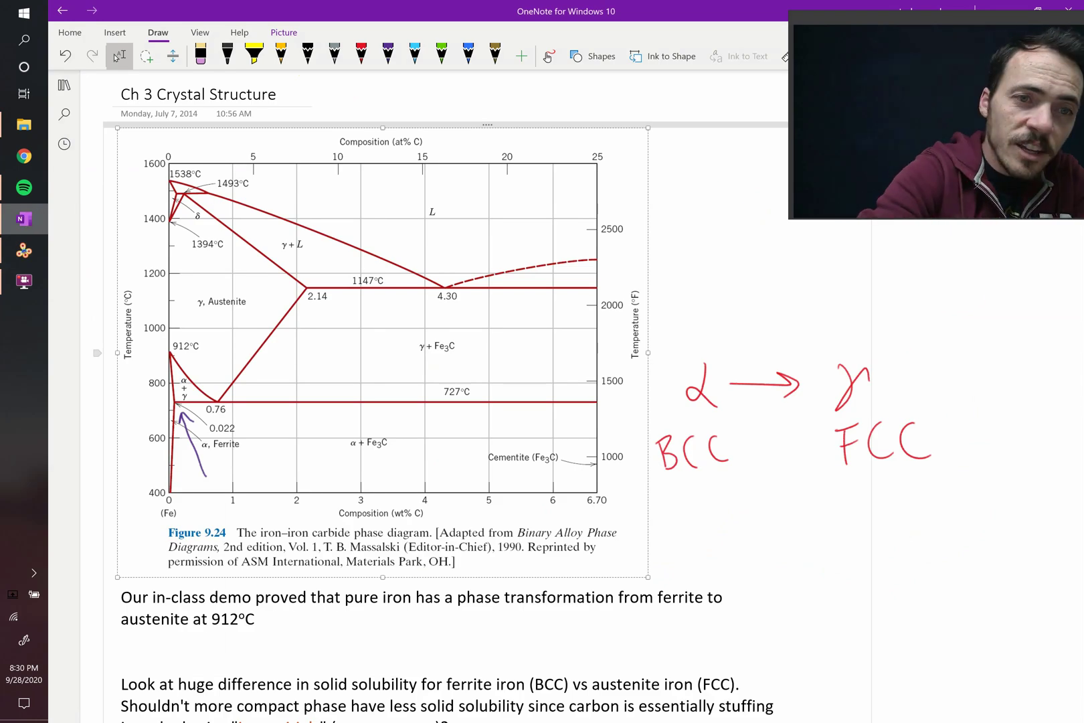
- Draw a purple arrow from the γ Austenite label to the 2.14 point
left_click(388, 55)
mouse_move(178, 296)
left_mouse_down()
mouse_move(297, 292)
mouse_move(299, 304)
mouse_move(325, 277)
left_mouse_up()
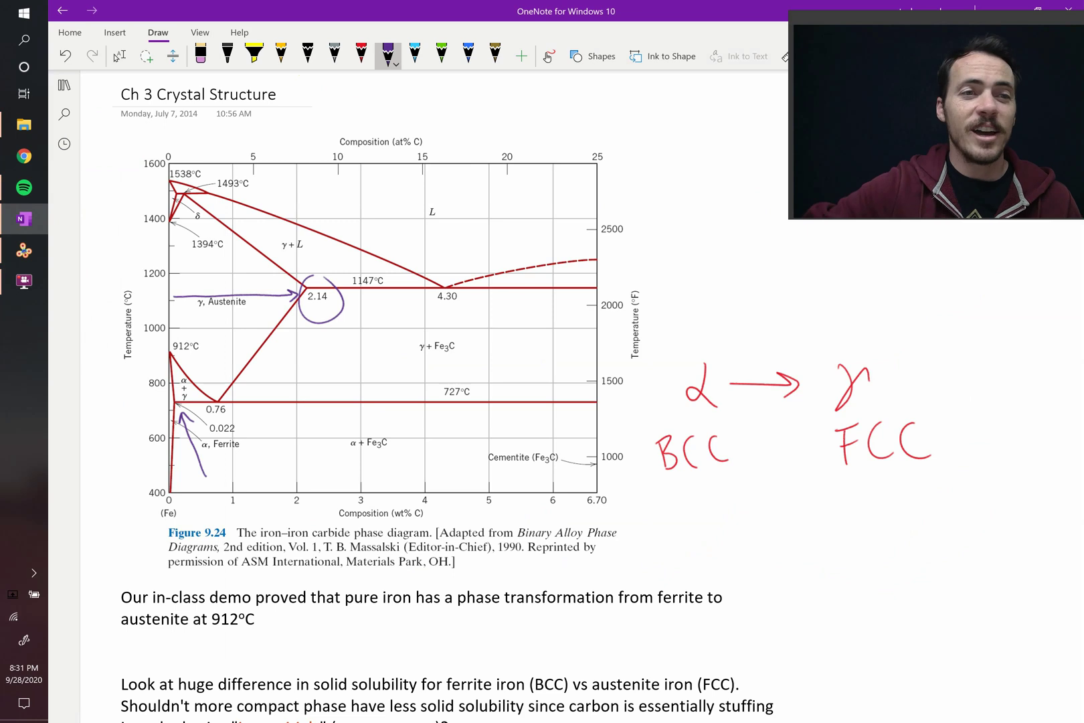
key("Escape")
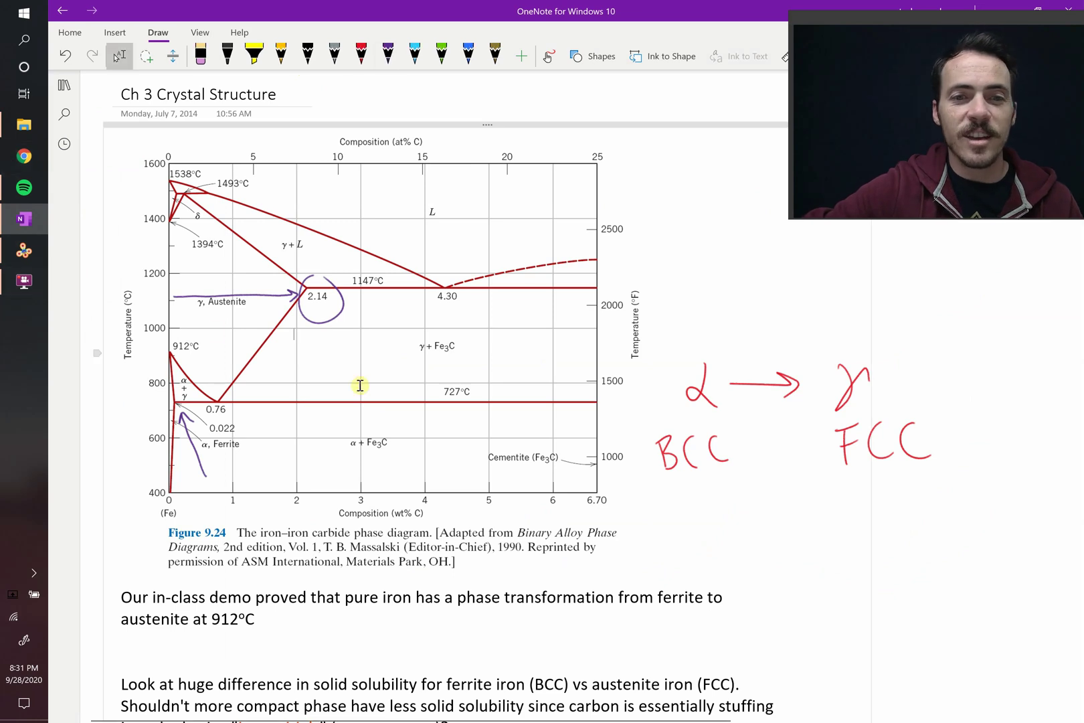
- Bring VESTA forward and orbit the BCC Cr.cif model from an angle back to face-on
left_click(25, 254)
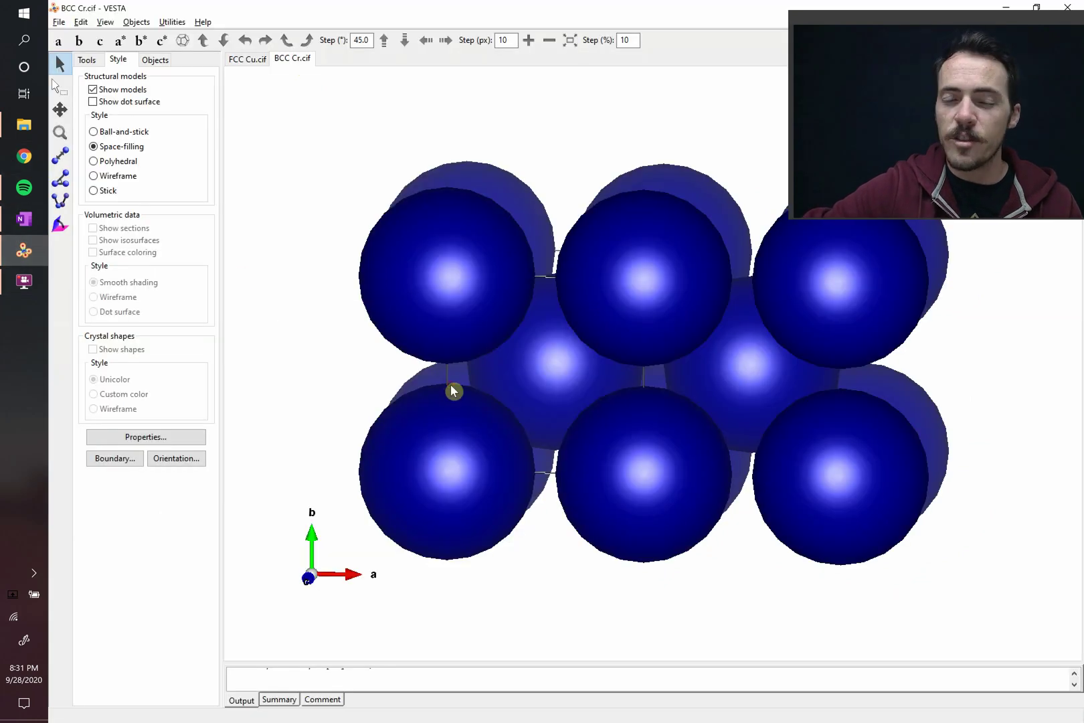
left_click_drag(452, 389, 386, 379)
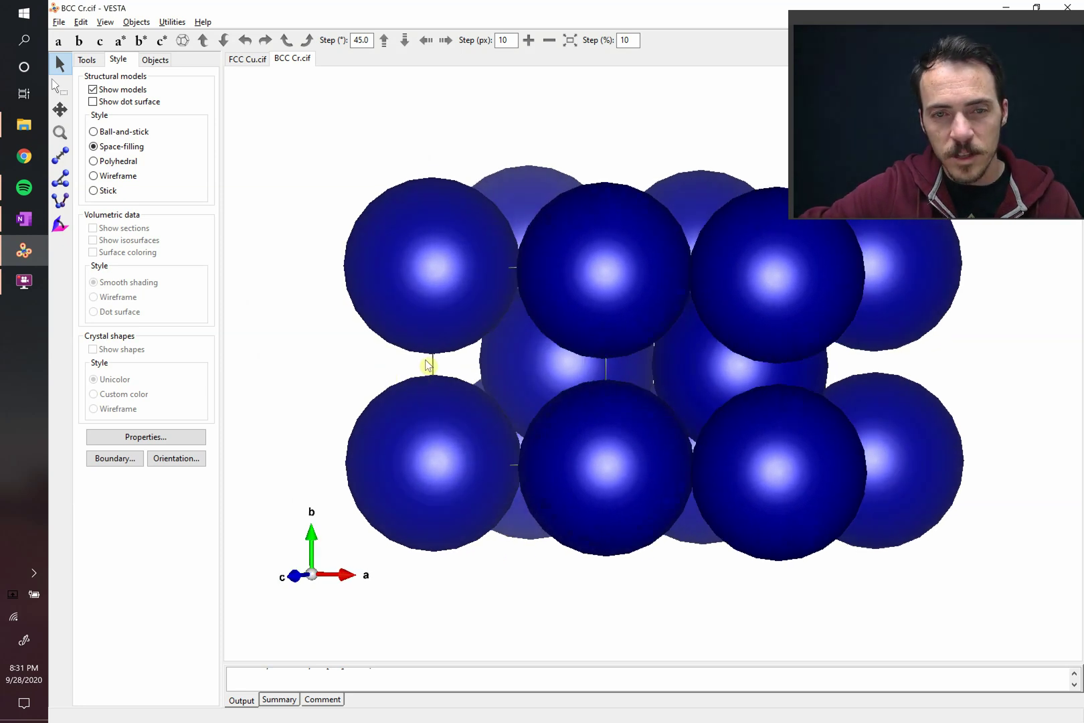
left_click_drag(431, 396, 527, 400)
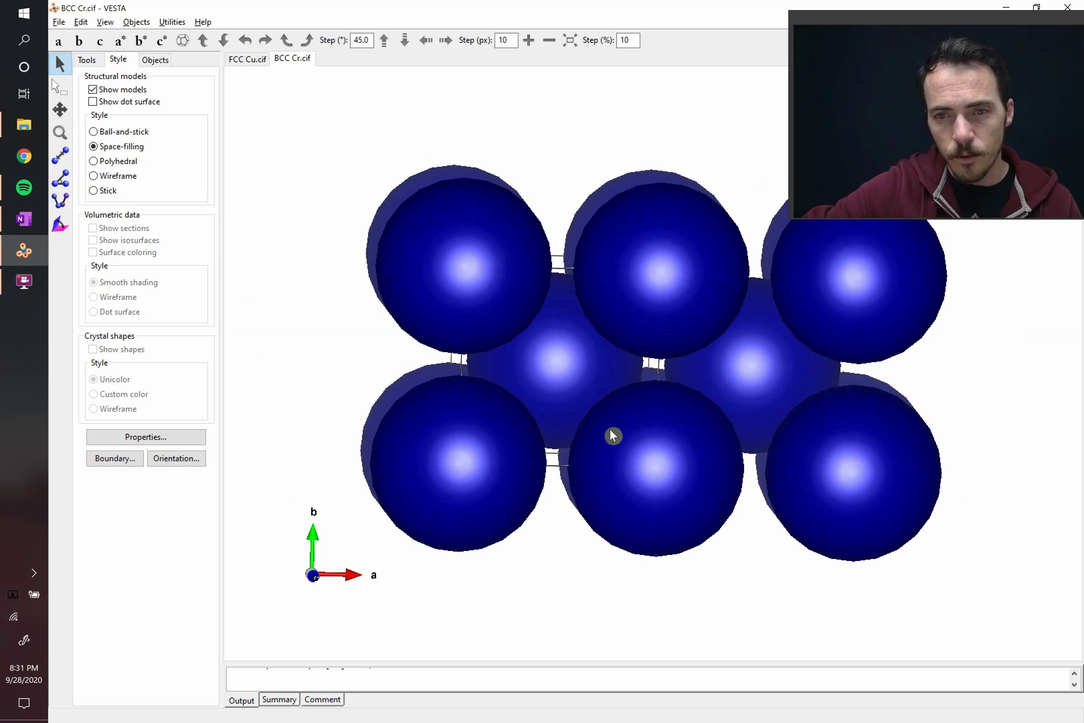
left_click_drag(613, 435, 648, 419)
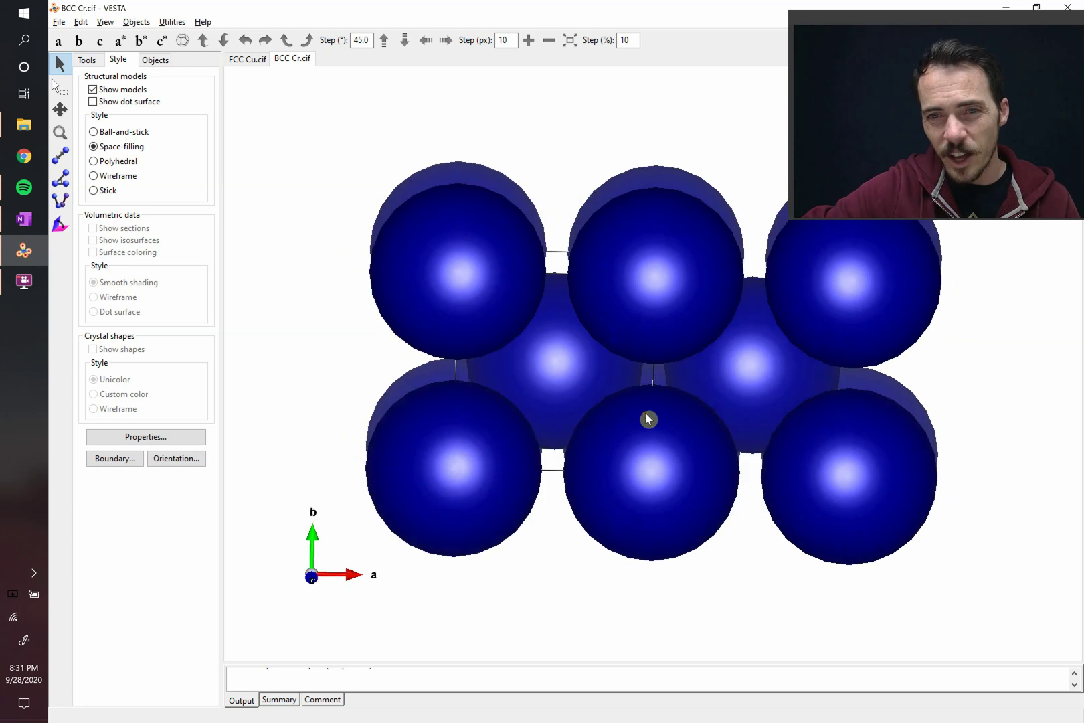
- Open the FCC Cu.cif tab and rotate the copper model to inspect its dense packing
left_click(252, 59)
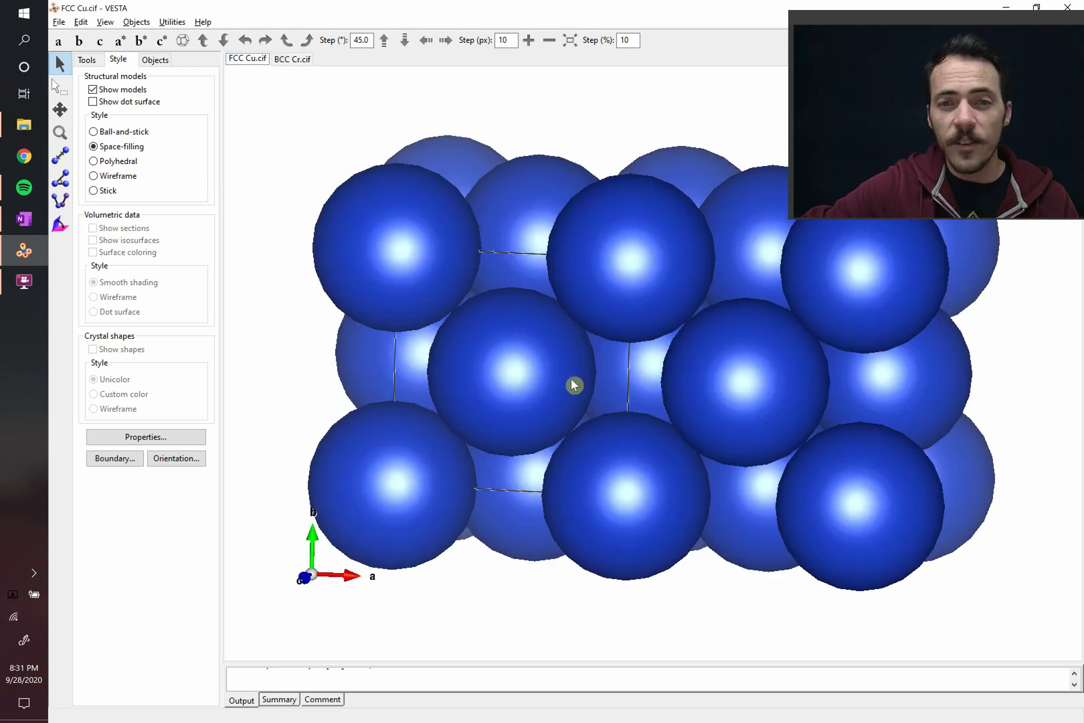
left_click_drag(571, 377, 432, 317)
left_click_drag(420, 362, 459, 382)
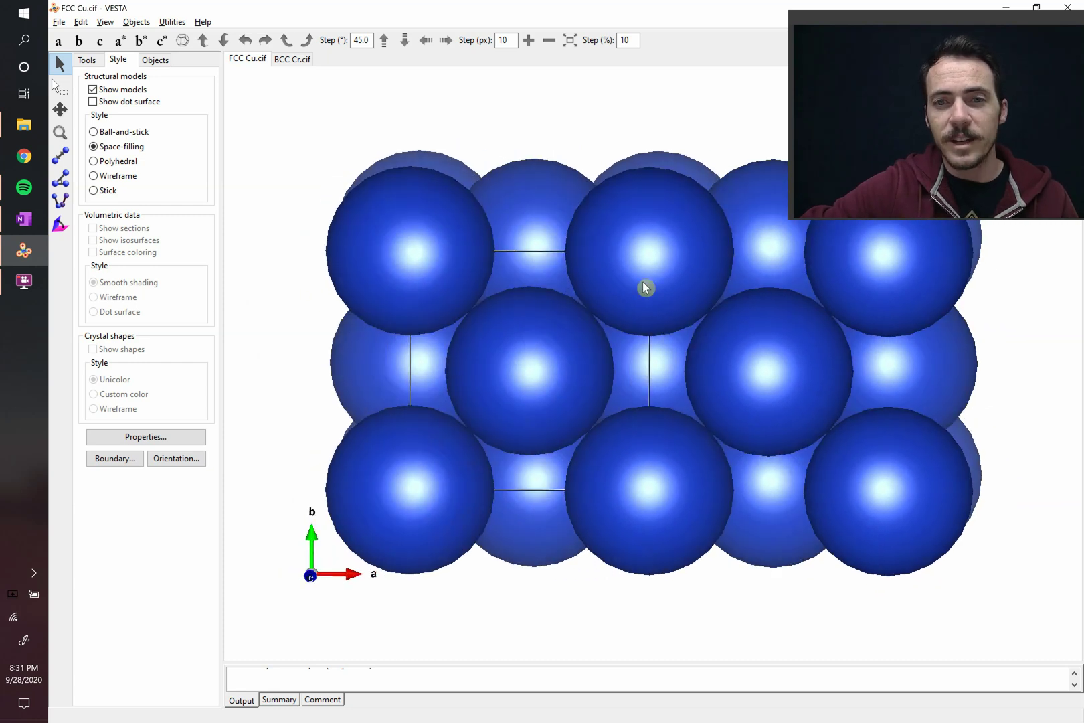
mouse_move(692, 387)
left_mouse_down()
mouse_move(665, 399)
mouse_move(711, 398)
left_mouse_up()
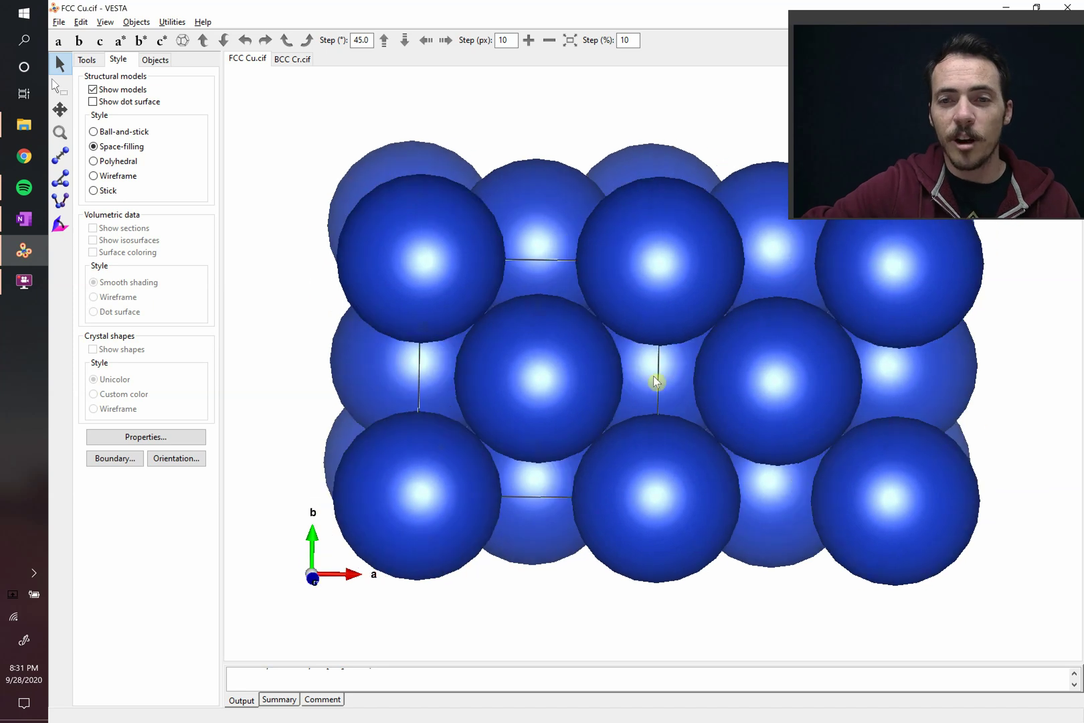